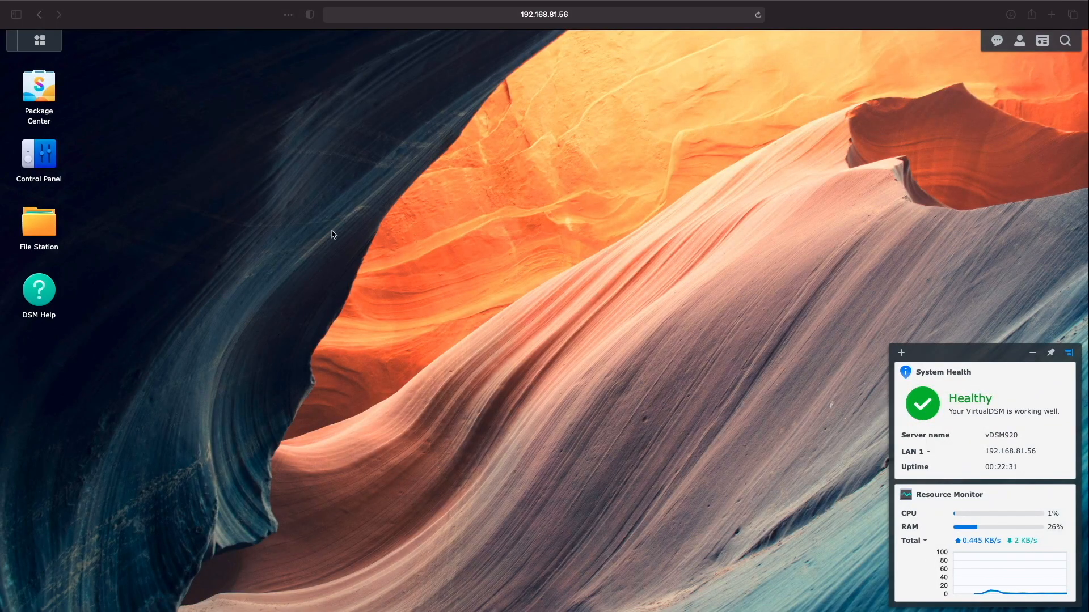
# Export the DSM configuration to a backup file from Update & Restore > Configuration Backup, confirming the listed items
pyautogui.click(43, 161)
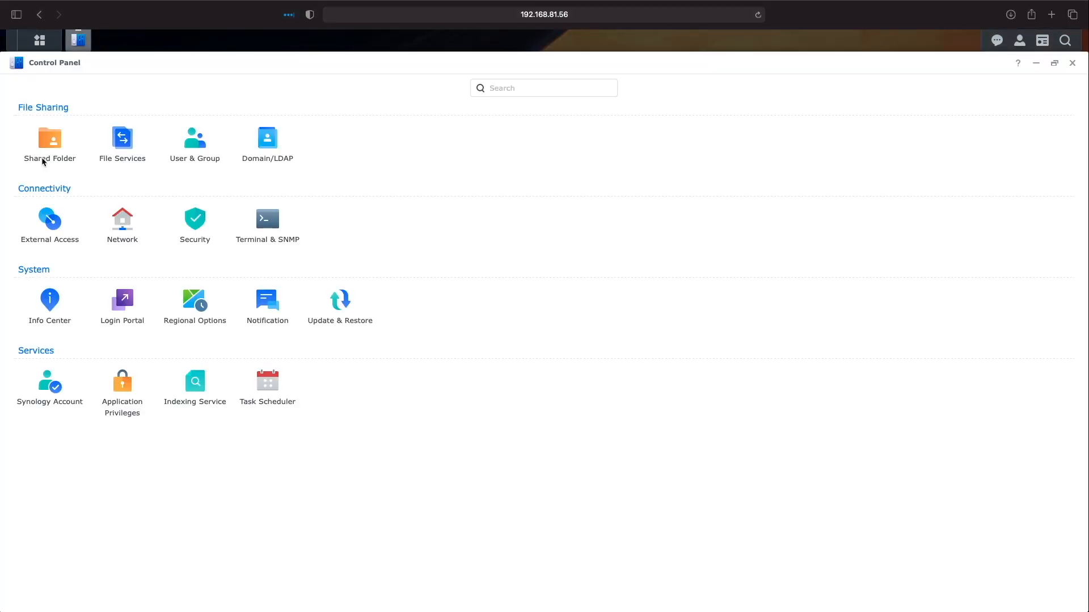
pyautogui.click(340, 304)
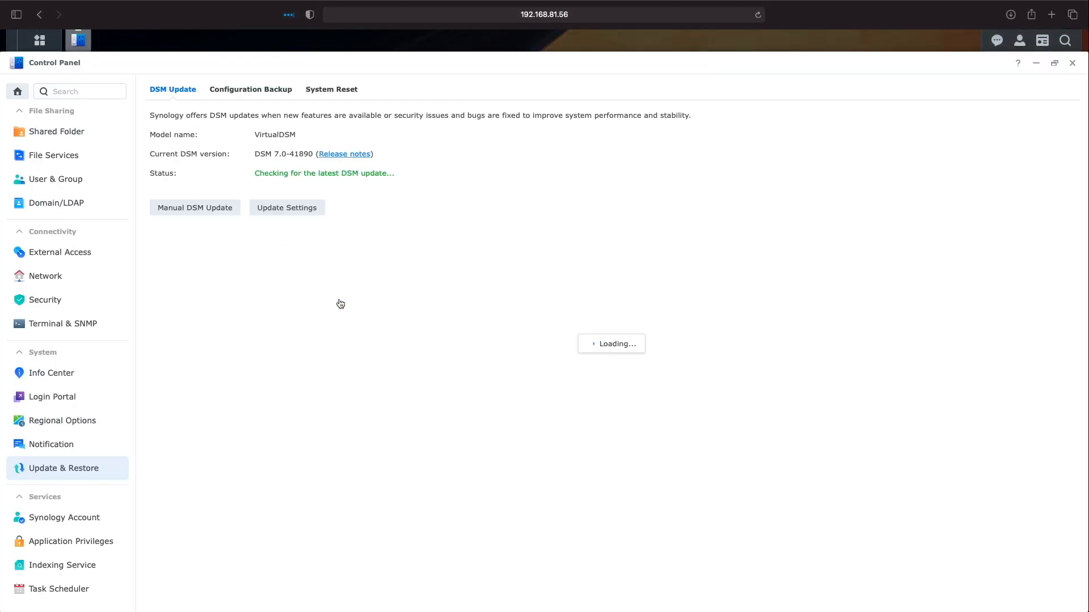
pyautogui.click(263, 90)
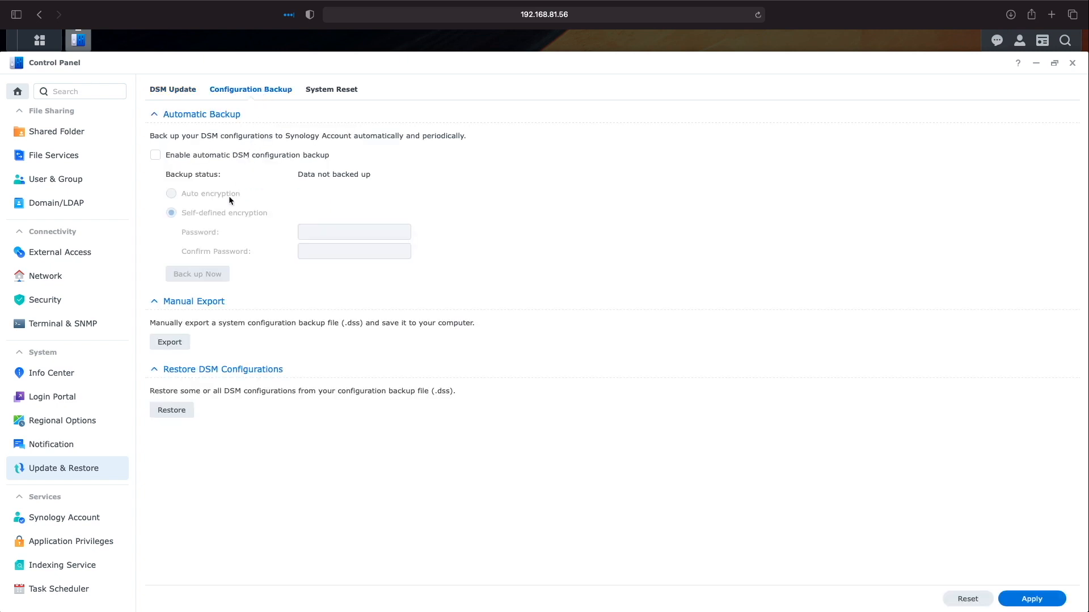
pyautogui.click(177, 340)
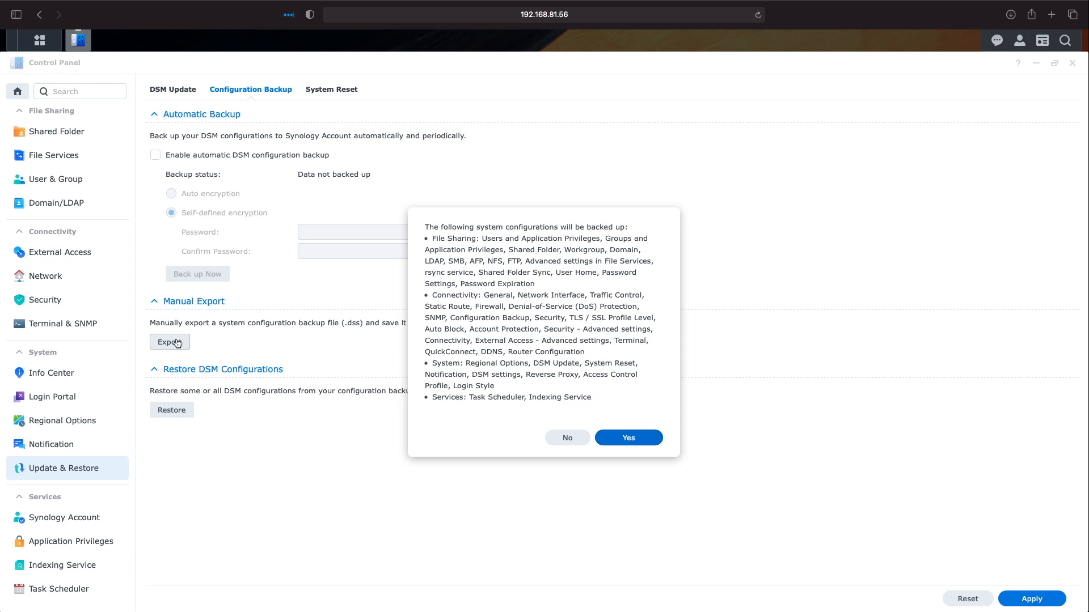
pyautogui.click(620, 442)
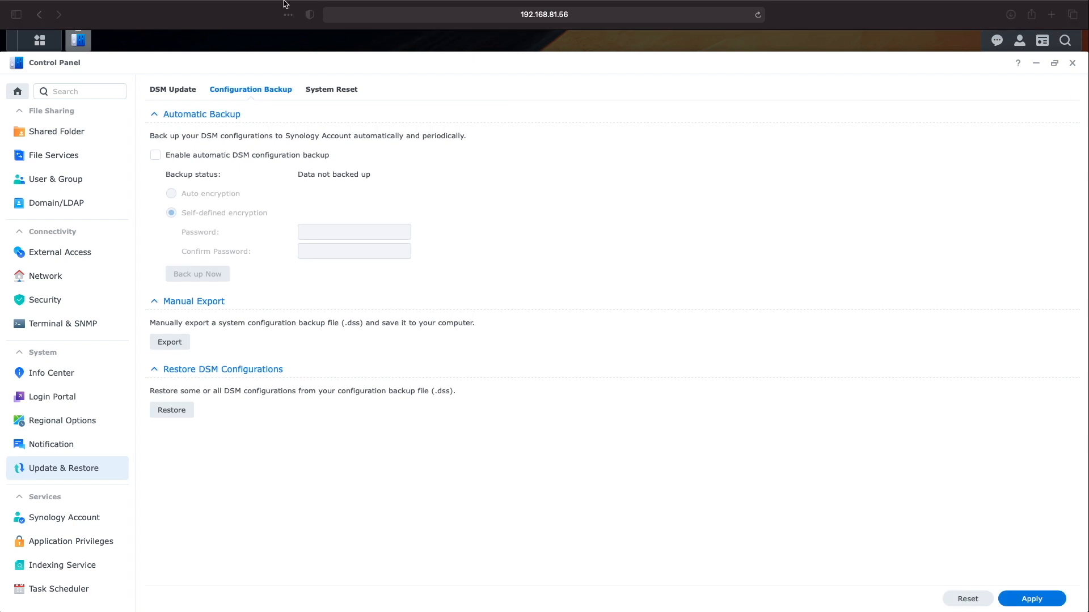
pyautogui.click(38, 30)
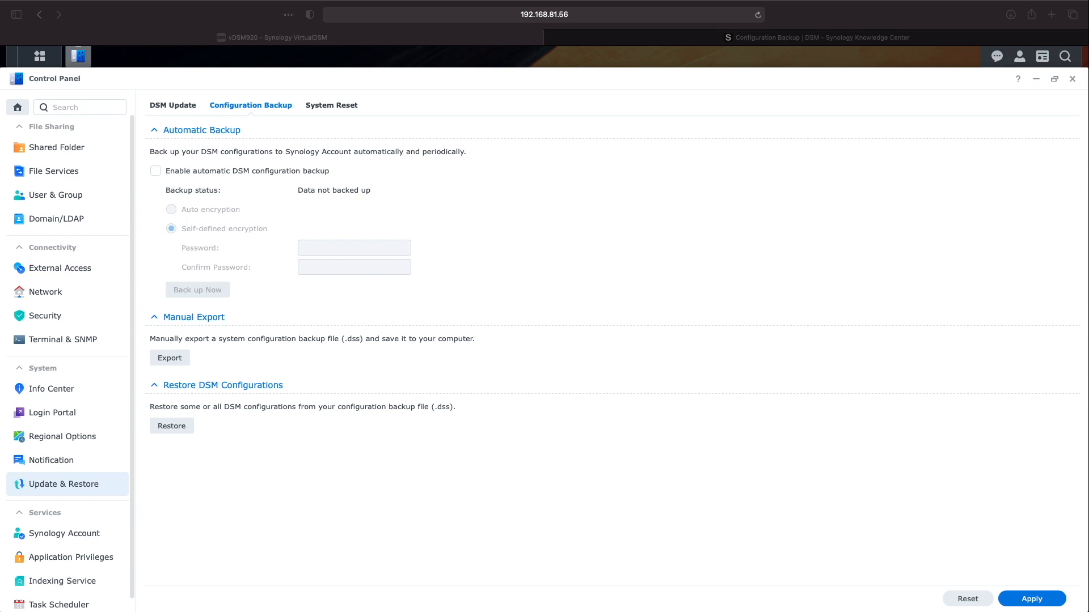
# Tick Enable automatic DSM configuration backup and complete the Synology Account sign-in
pyautogui.click(155, 171)
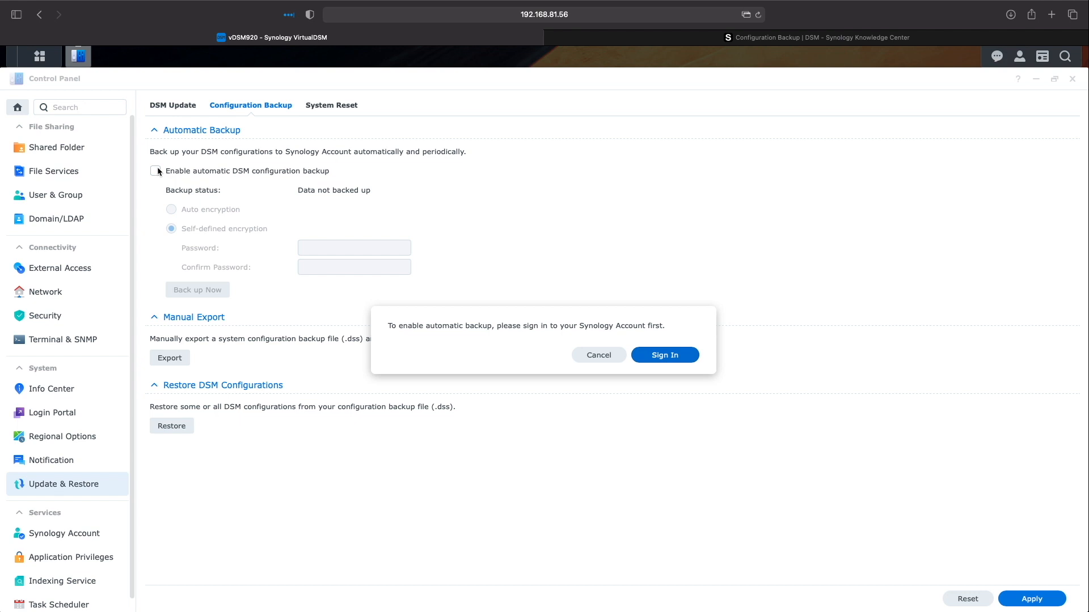
pyautogui.click(662, 356)
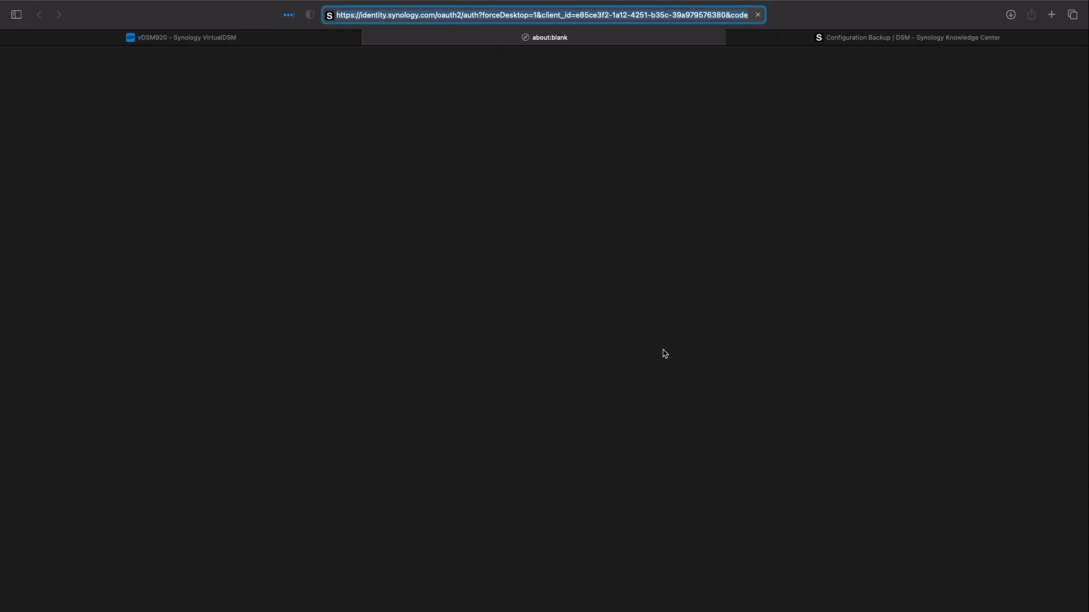
pyautogui.click(566, 294)
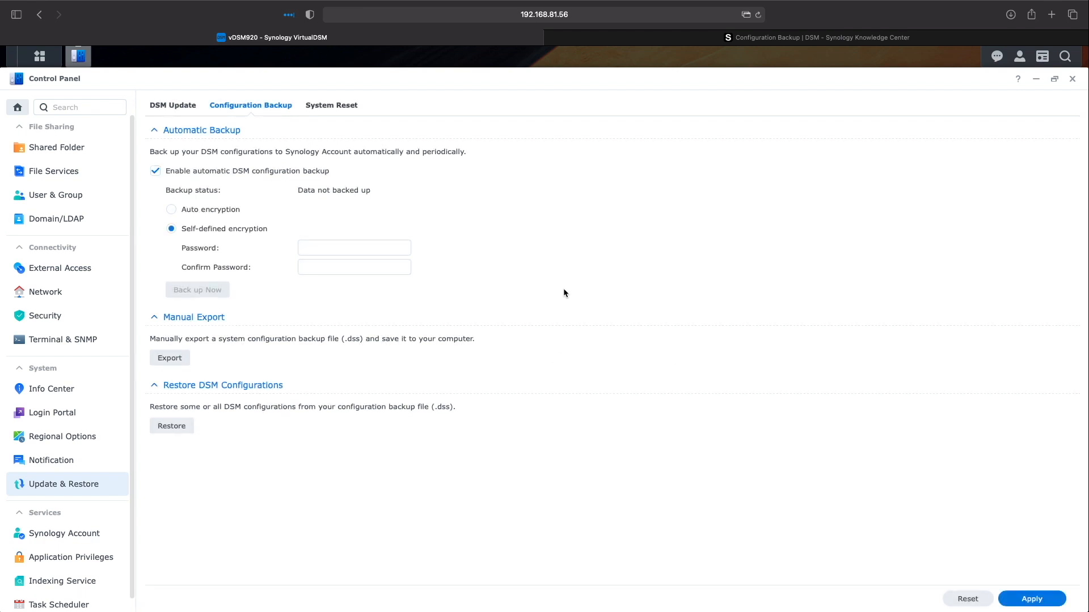
# Enter a self-defined encryption password for the automatic backup and move to its confirmation field
pyautogui.click(336, 249)
pyautogui.write('********')
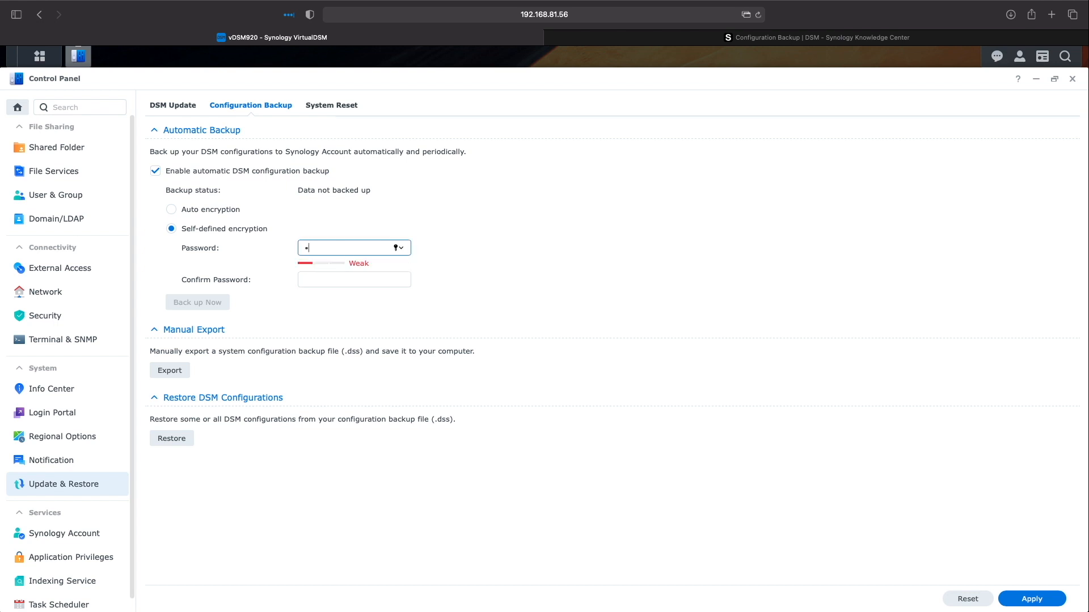
pyautogui.write('**')
pyautogui.press('Tab')
pyautogui.write('**********')
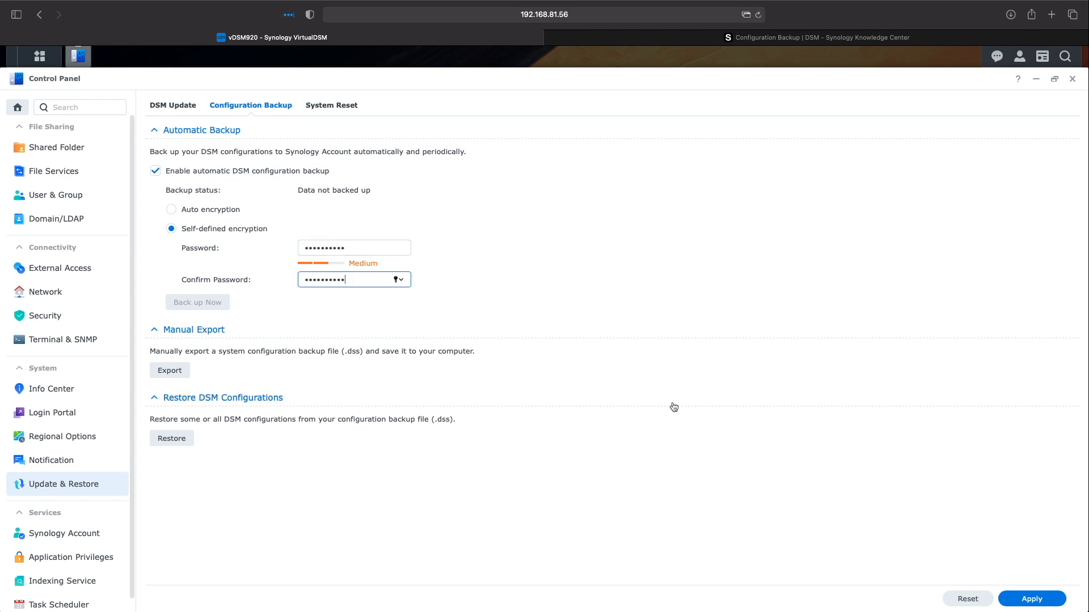
# Apply the settings so the backup succeeds at 08/28/2021 23:16:52, then view the Knowledge Center article
pyautogui.click(1046, 600)
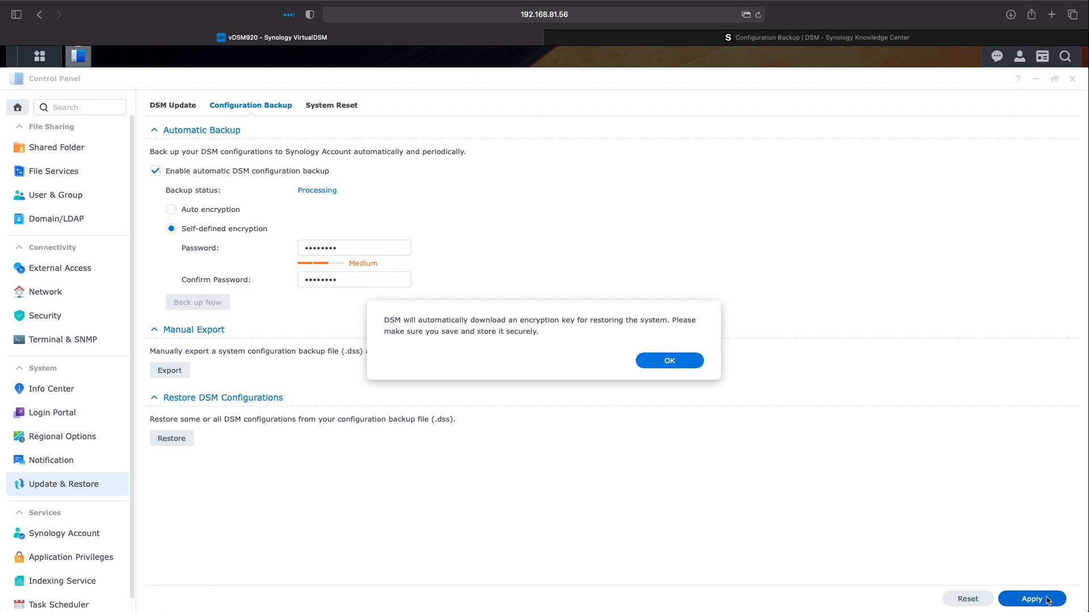
pyautogui.click(664, 361)
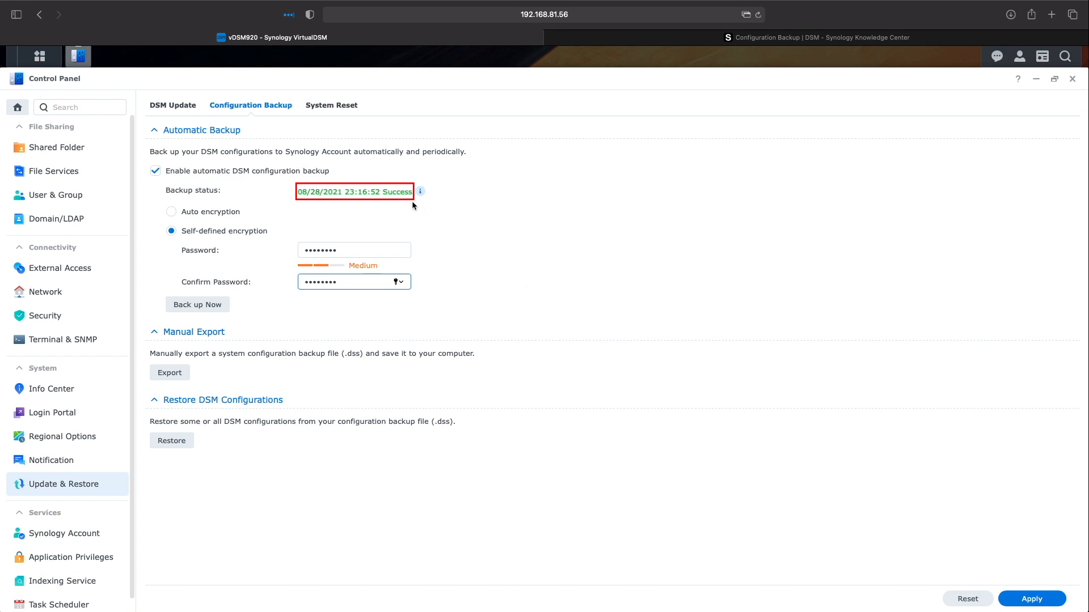
pyautogui.click(620, 45)
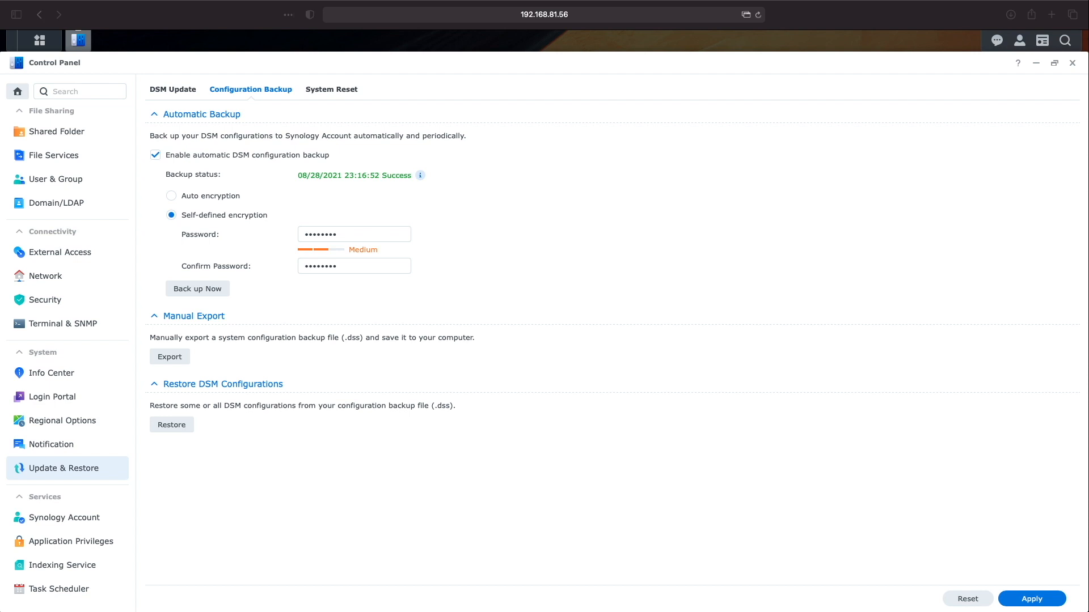
# Start a new user named testuser in User & Group and enter and confirm its password
pyautogui.click(51, 181)
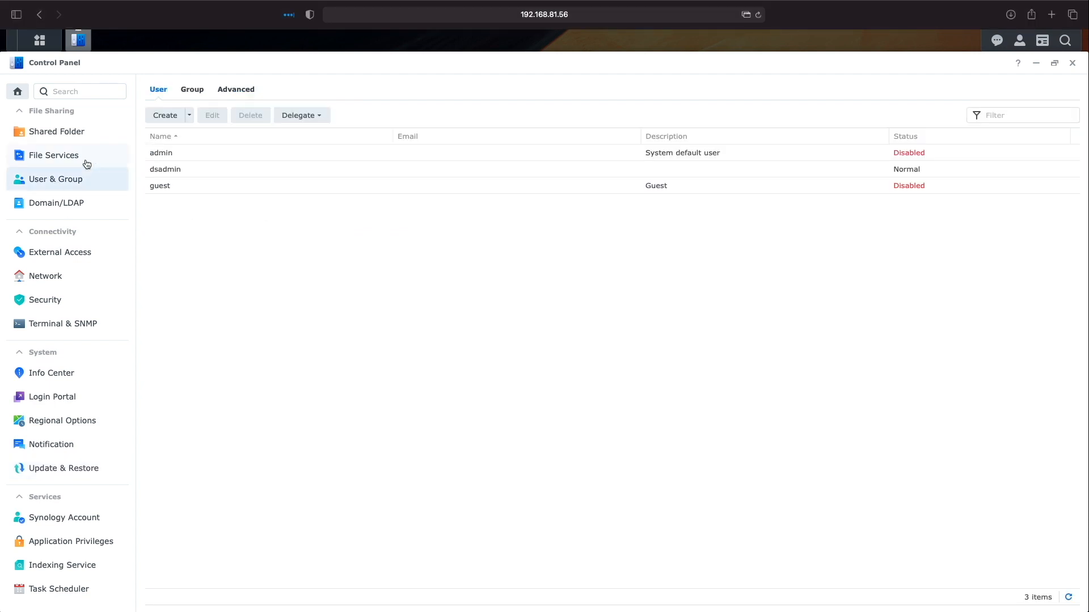
pyautogui.click(165, 115)
pyautogui.click(518, 245)
pyautogui.write('te')
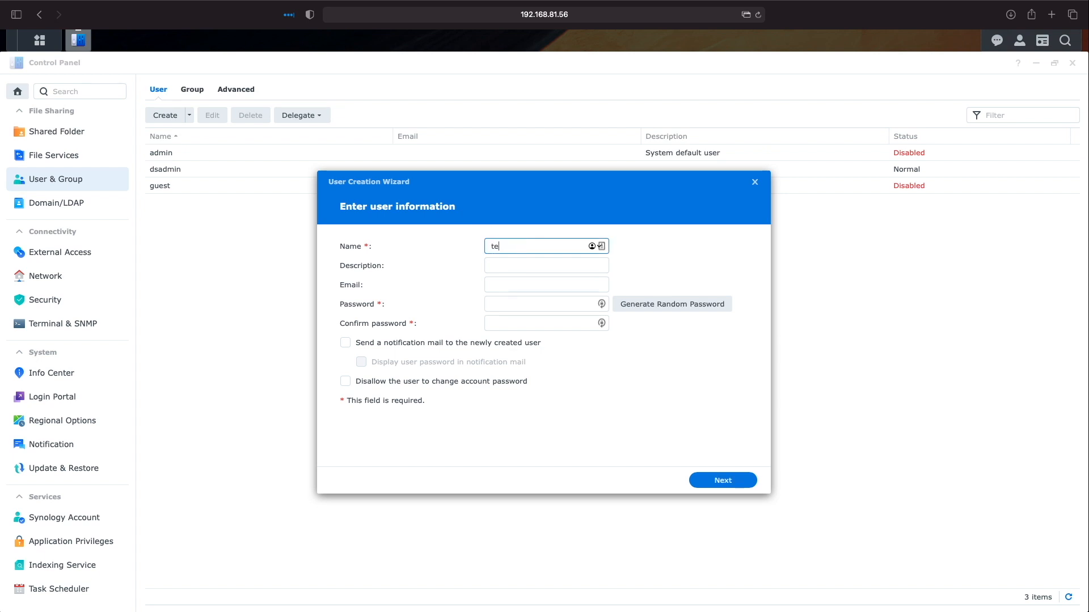
pyautogui.write('stuser')
pyautogui.press('Tab')
pyautogui.press('Tab')
pyautogui.write('**********')
pyautogui.press('Tab')
pyautogui.write('**********')
# Accept the default groups, folder permissions, quota and speed limits to finish creating testuser
pyautogui.click(721, 480)
pyautogui.click(726, 480)
pyautogui.click(726, 481)
pyautogui.click(726, 481)
pyautogui.click(726, 481)
pyautogui.click(726, 481)
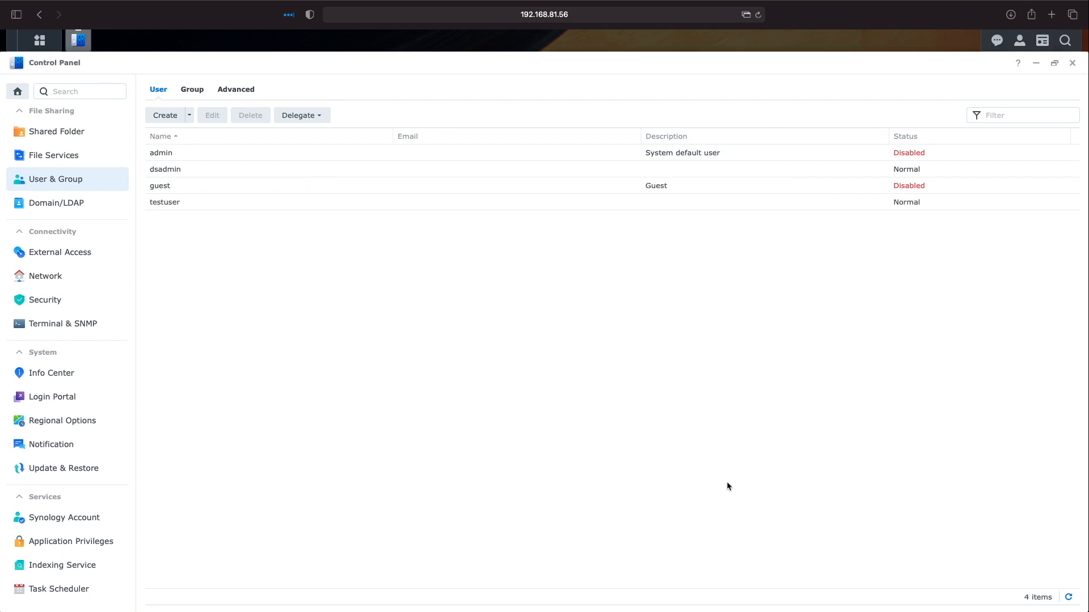
# Run Back up Now on Configuration Backup so a fresh backup succeeds at 23:22:47
pyautogui.click(89, 470)
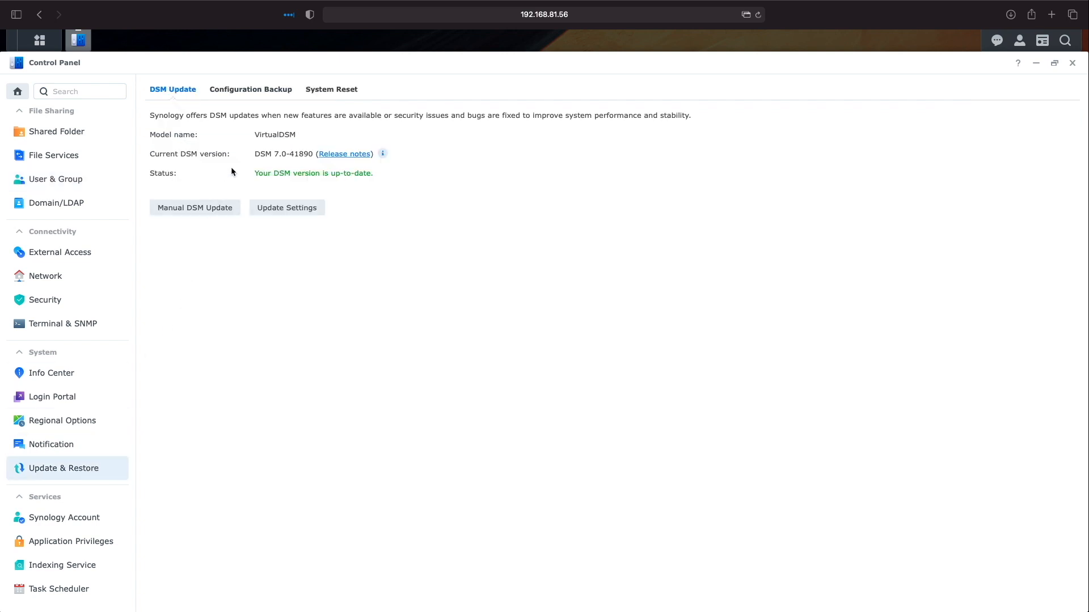
pyautogui.click(257, 91)
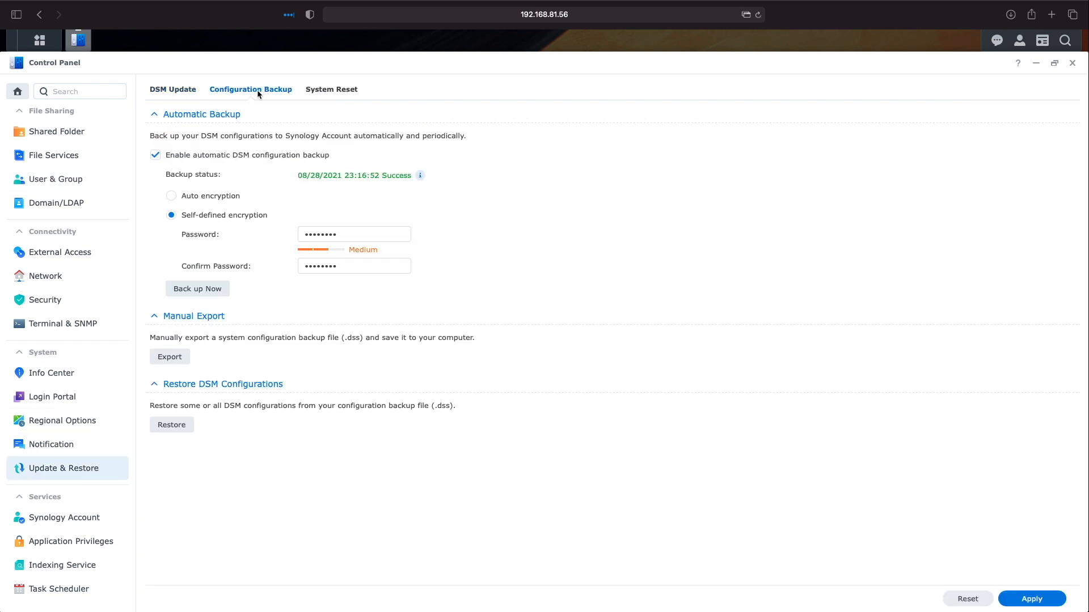
pyautogui.click(187, 288)
pyautogui.click(49, 183)
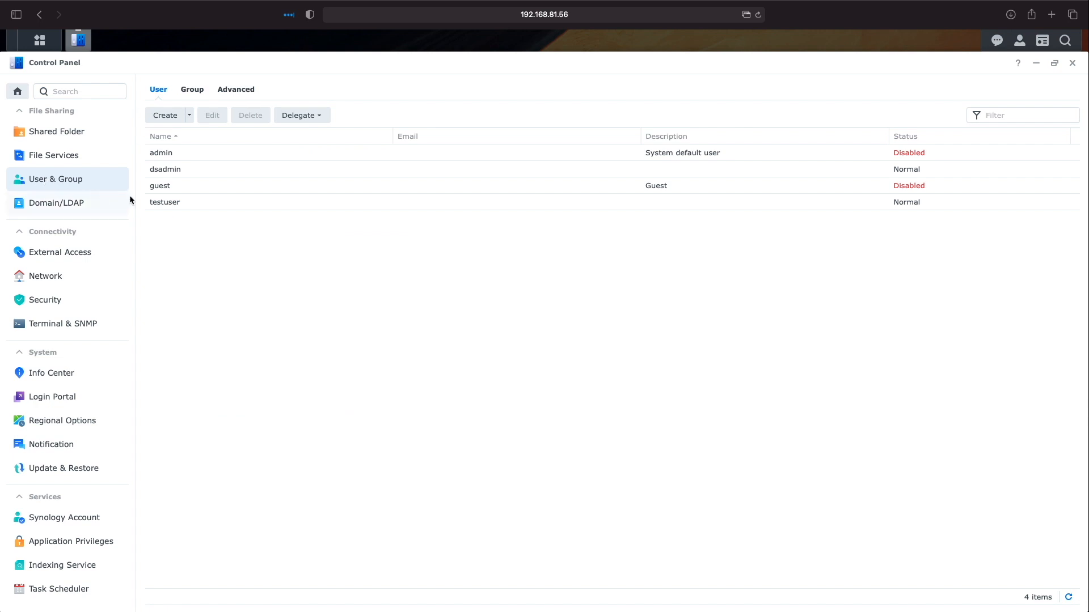
# Grant testuser Read/Write on the configuration_backup_demo shared folder and save
pyautogui.click(161, 202)
pyautogui.click(212, 117)
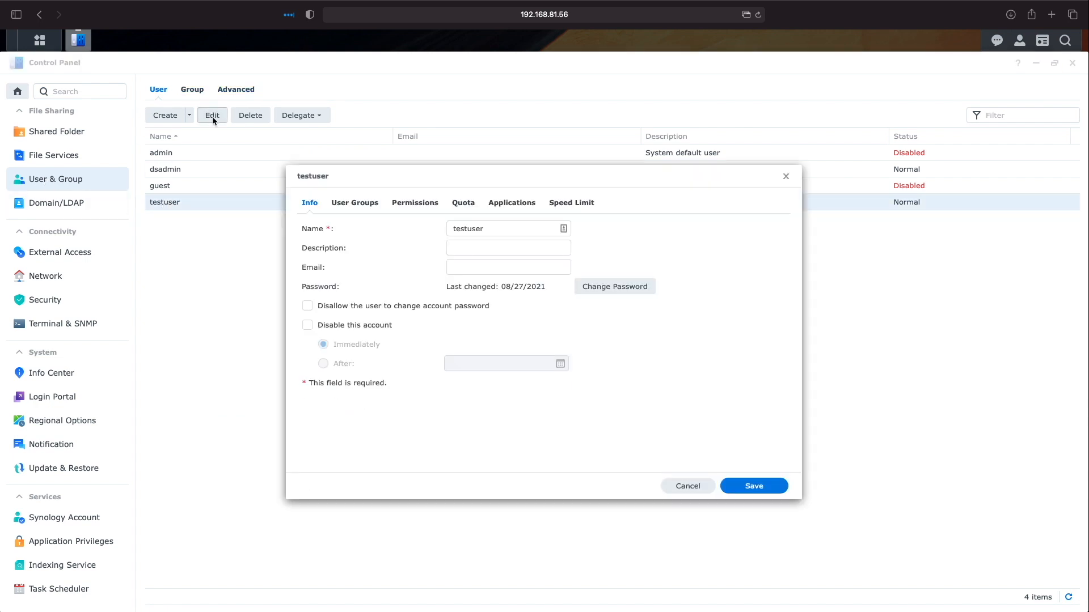
pyautogui.click(401, 204)
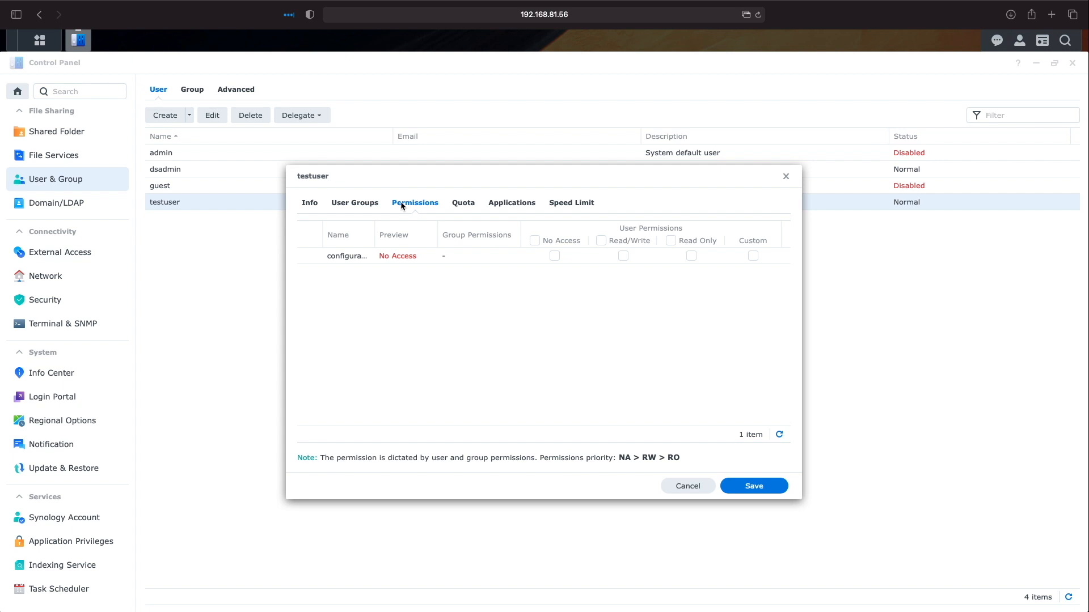
pyautogui.click(624, 256)
pyautogui.click(750, 488)
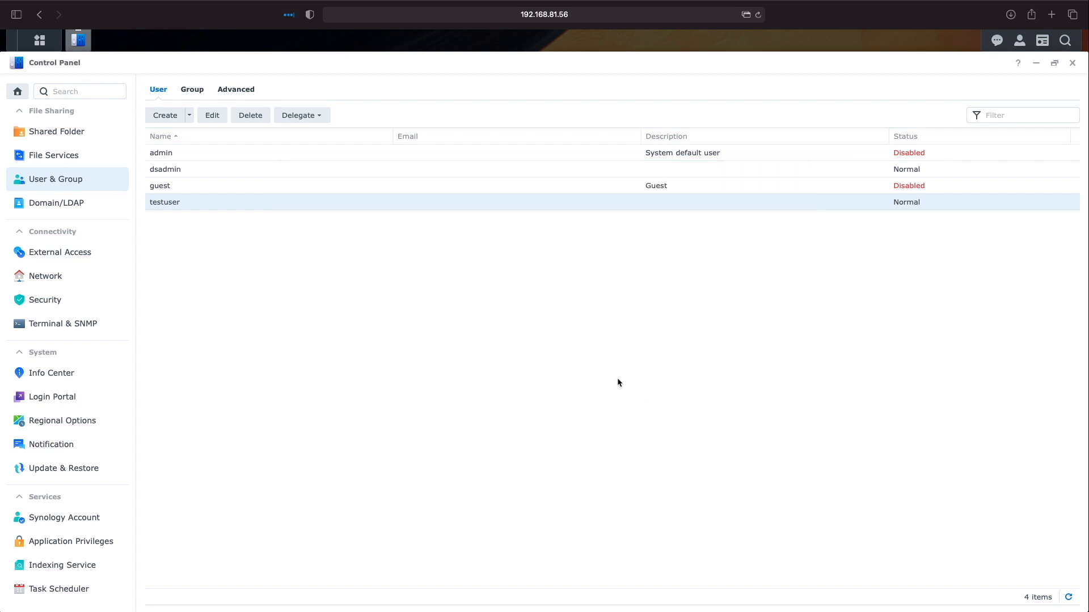
# Recheck testuser's folder permissions, close the settings, and go to Update & Restore
pyautogui.click(213, 116)
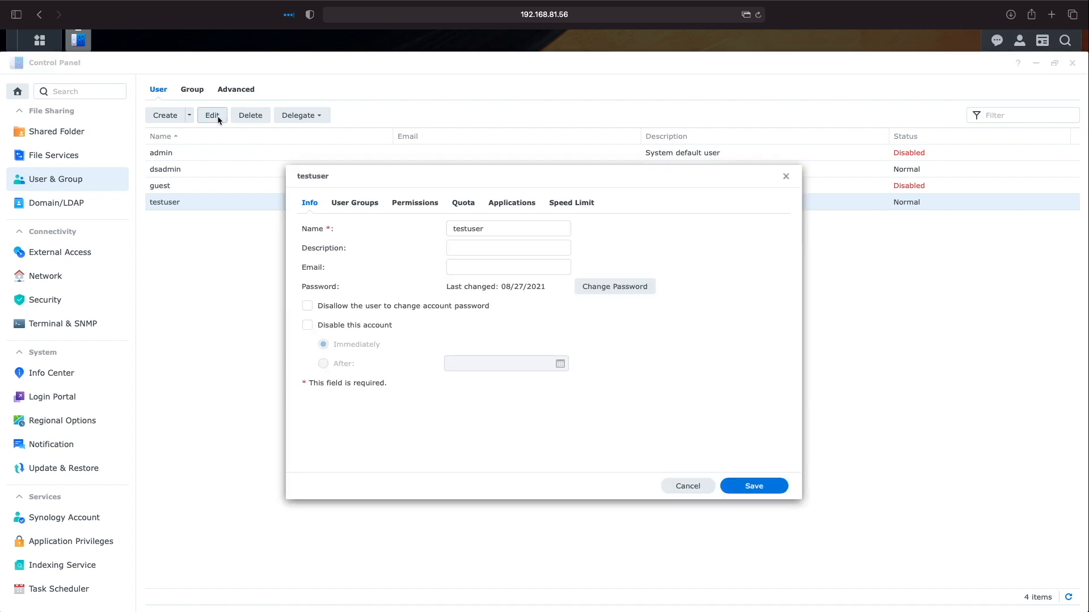
pyautogui.click(401, 204)
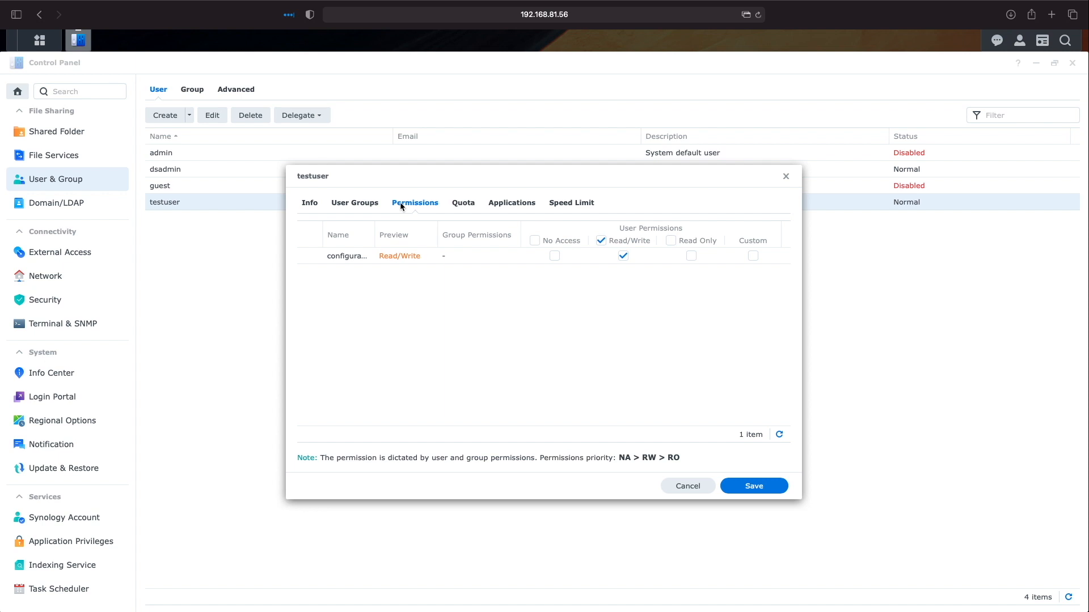
pyautogui.click(786, 177)
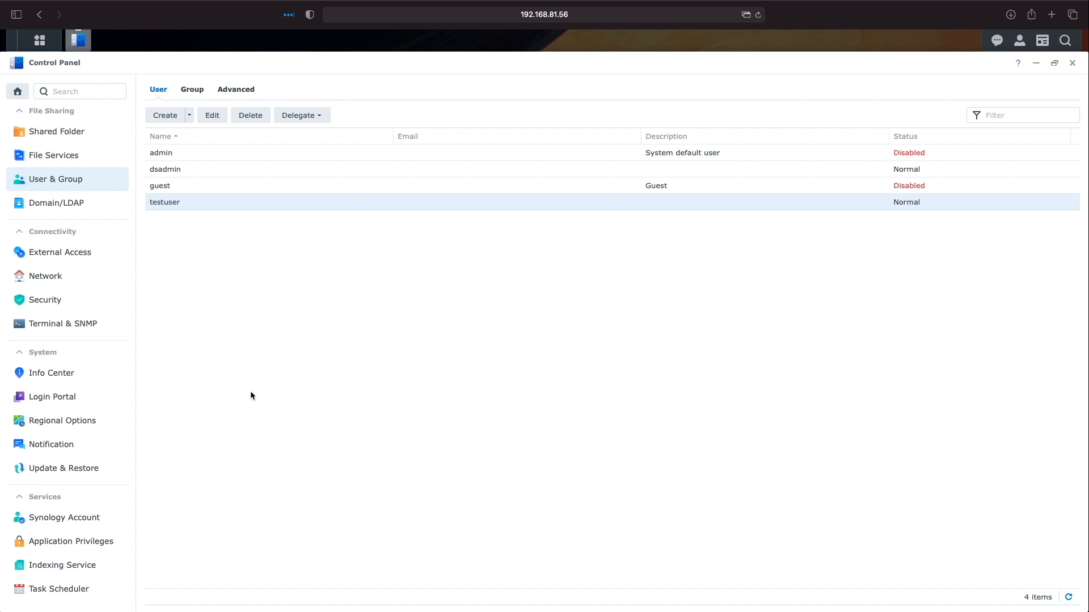
pyautogui.click(88, 470)
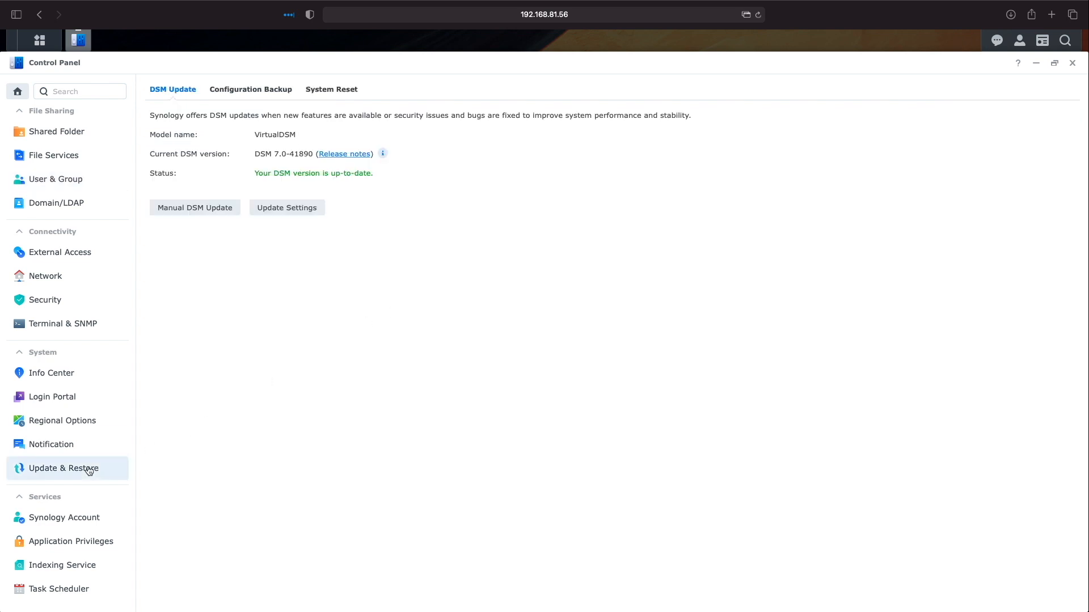
# Start a restore from the 23:22 vDSM920 Synology Account backup, entering its password
pyautogui.click(245, 97)
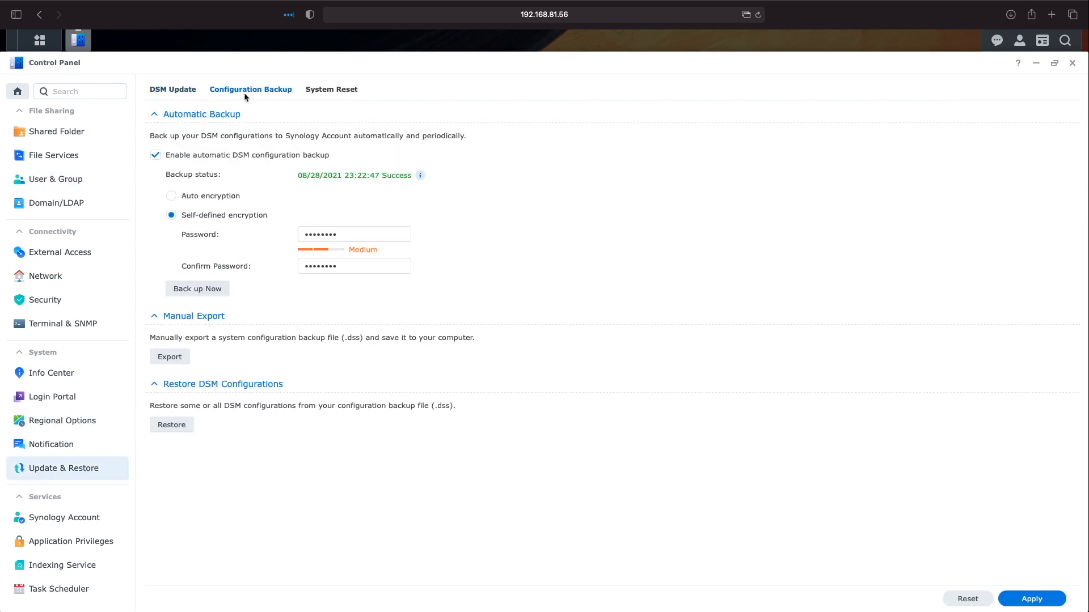
pyautogui.click(167, 426)
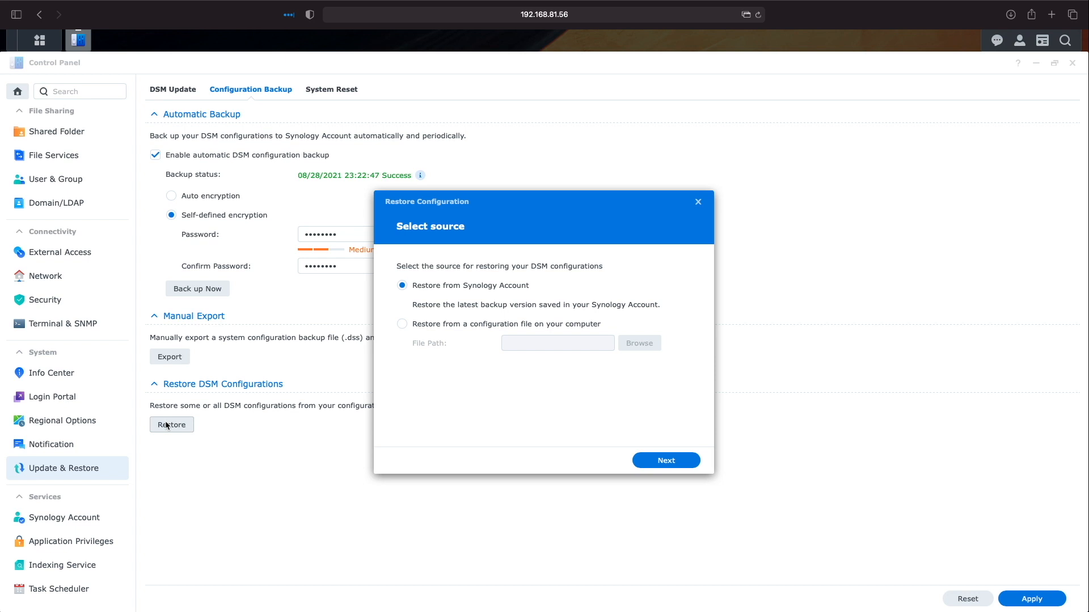
pyautogui.click(654, 462)
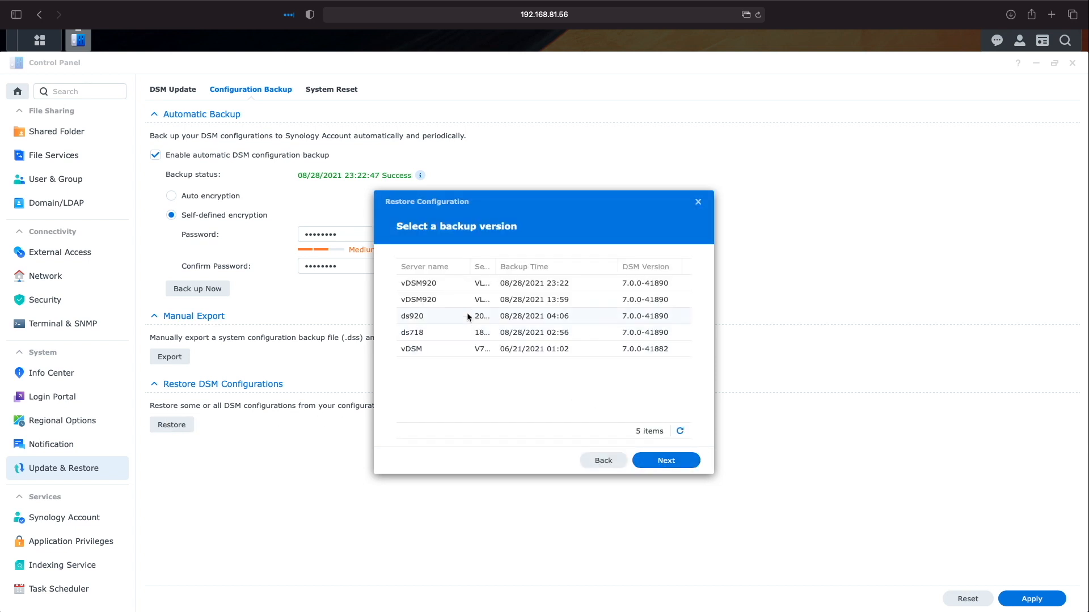
pyautogui.click(430, 287)
pyautogui.click(665, 460)
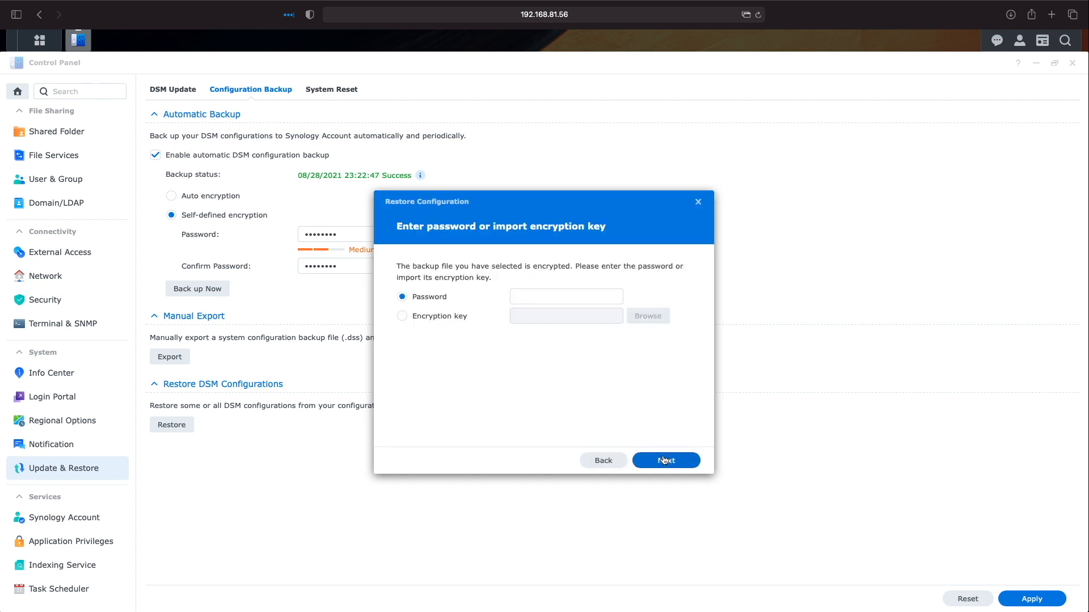
pyautogui.click(594, 296)
pyautogui.write('*********')
pyautogui.click(662, 457)
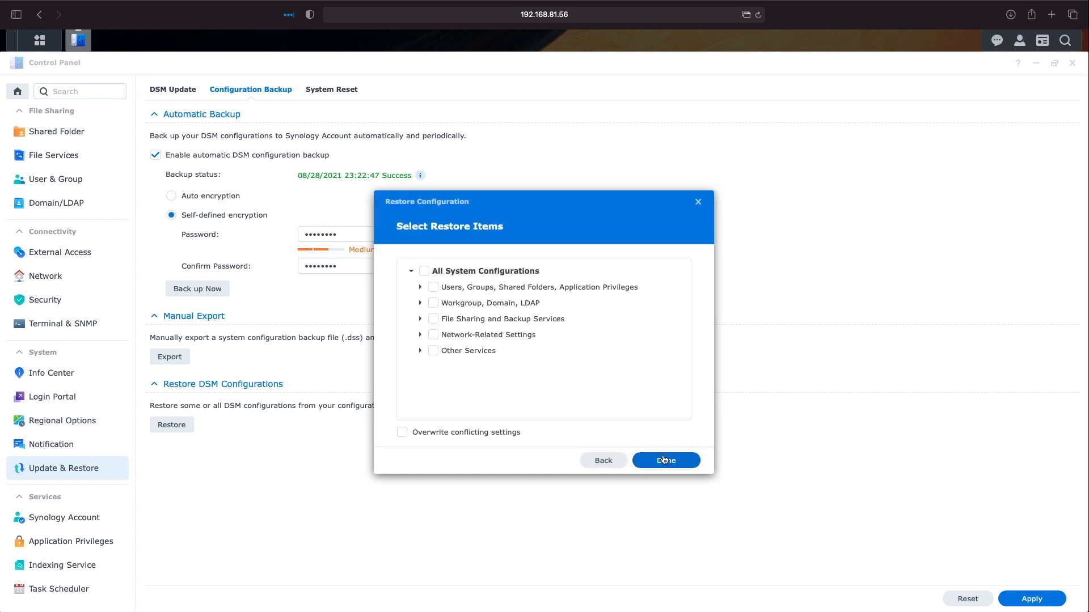
# Restore only the Shared Folder settings with Overwrite enabled, and confirm the restore
pyautogui.click(420, 288)
pyautogui.click(442, 335)
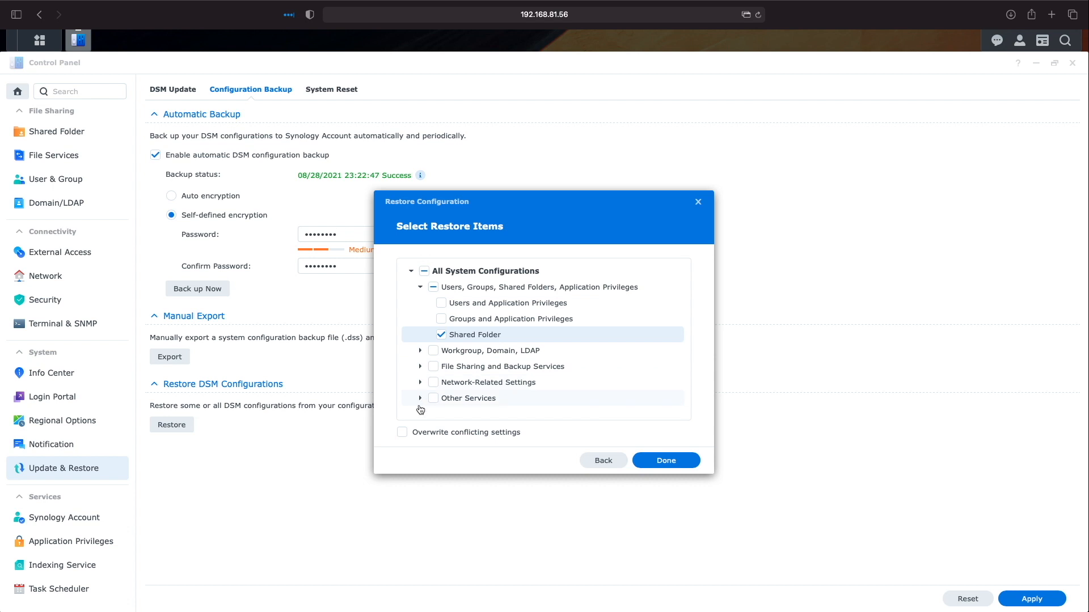
pyautogui.click(404, 434)
pyautogui.click(668, 461)
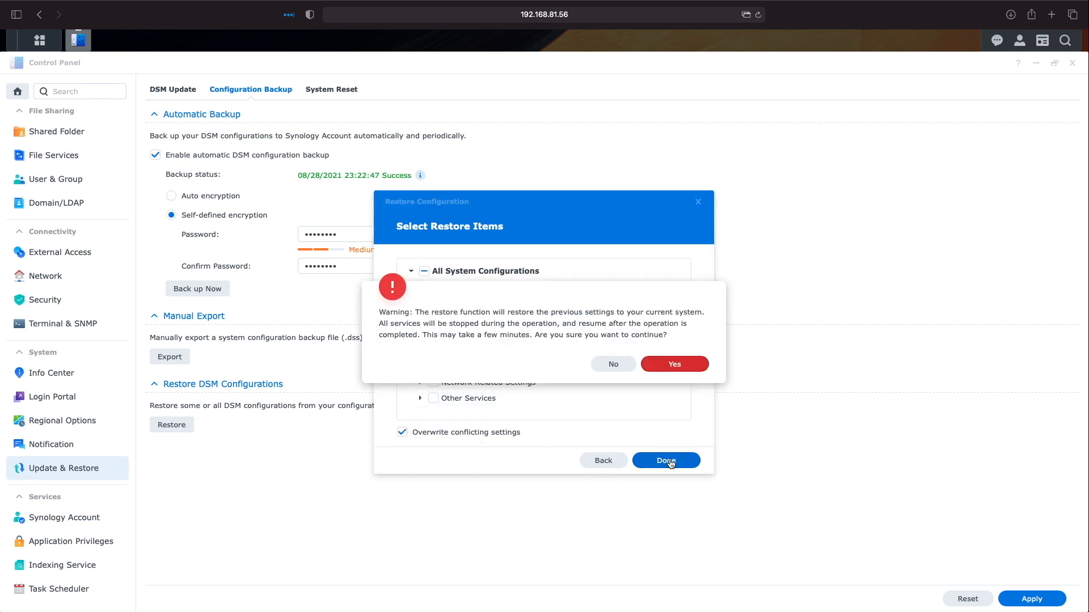
pyautogui.click(661, 366)
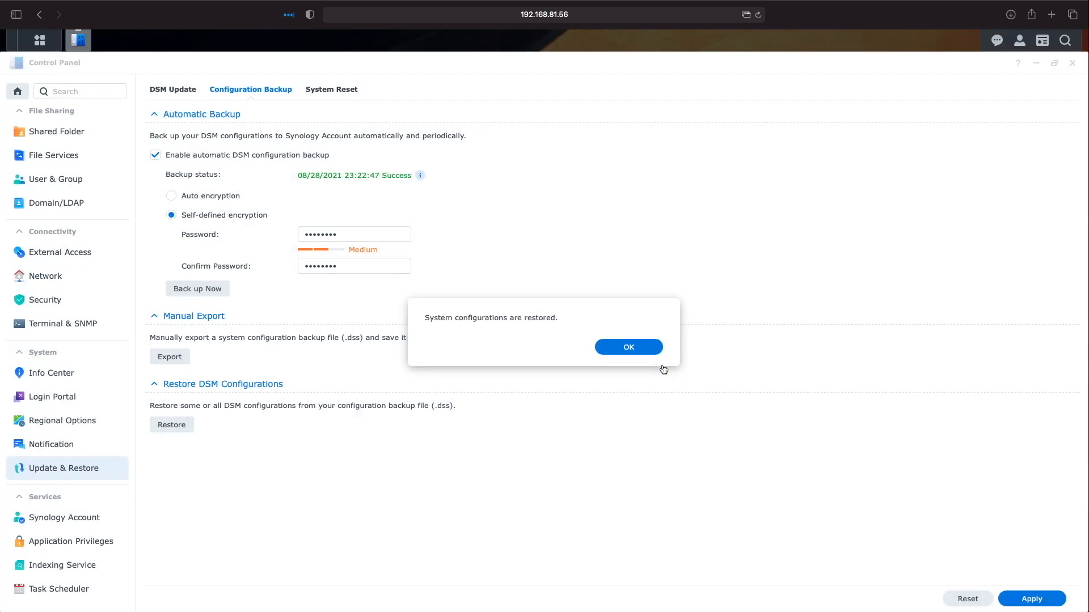
pyautogui.click(653, 348)
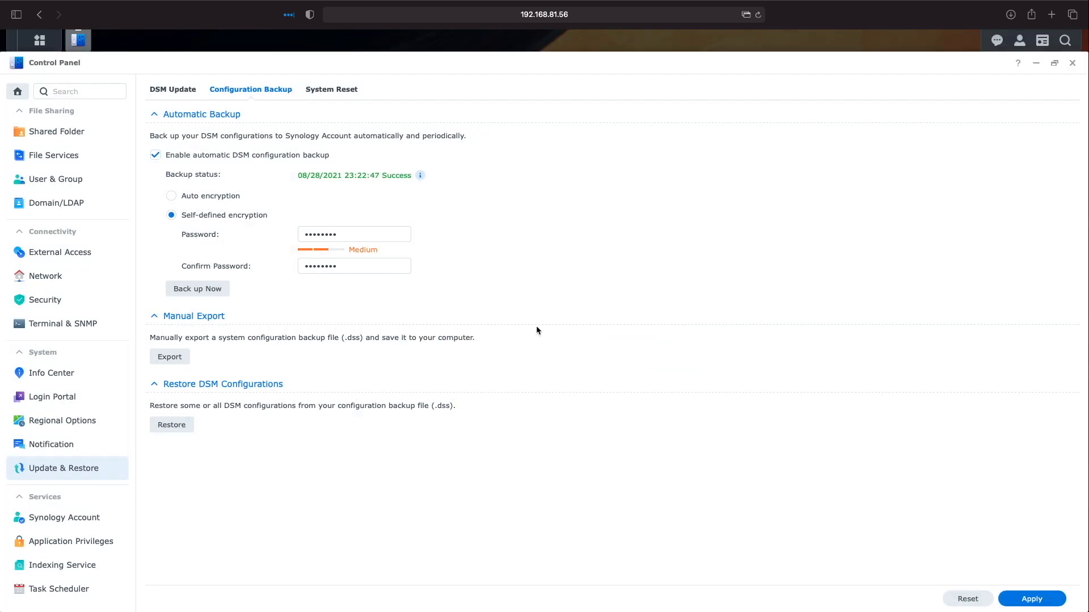
# Open testuser's Permissions tab to confirm configuration_backup_demo is back to No Access
pyautogui.click(73, 185)
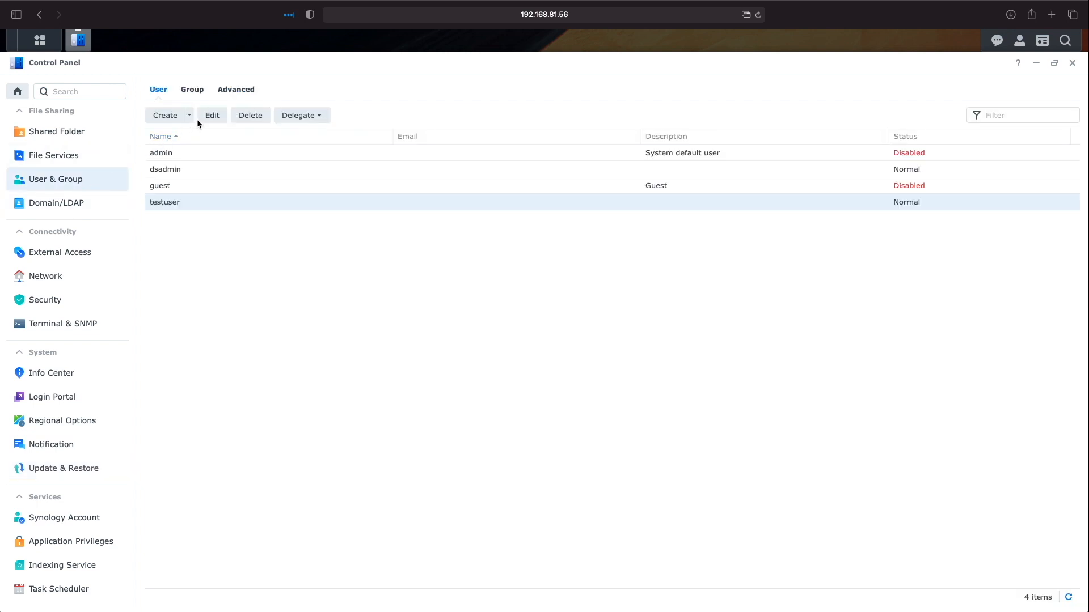
pyautogui.click(212, 115)
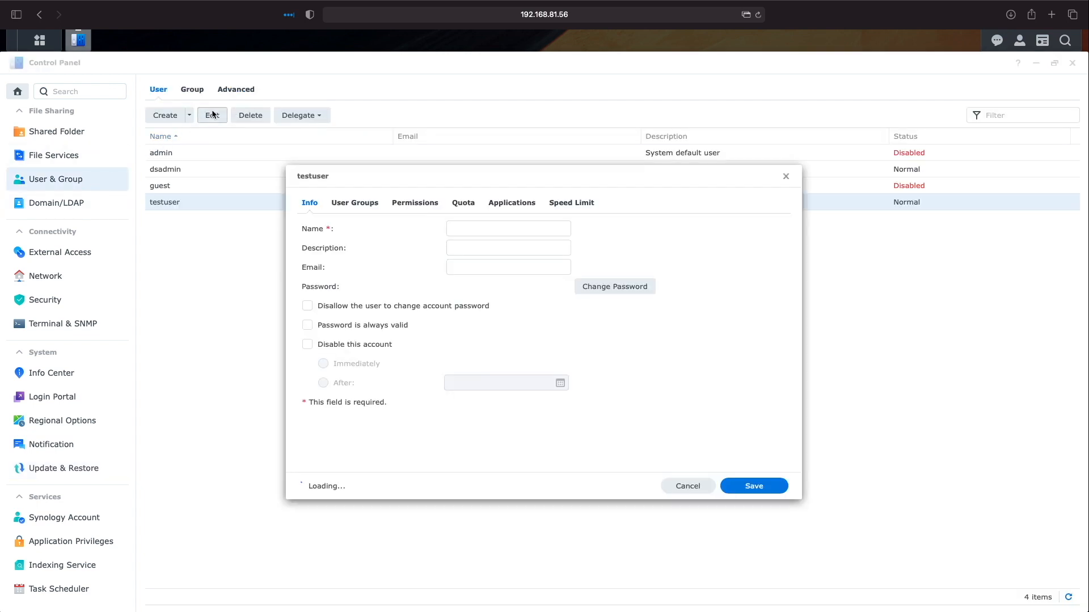
pyautogui.click(399, 203)
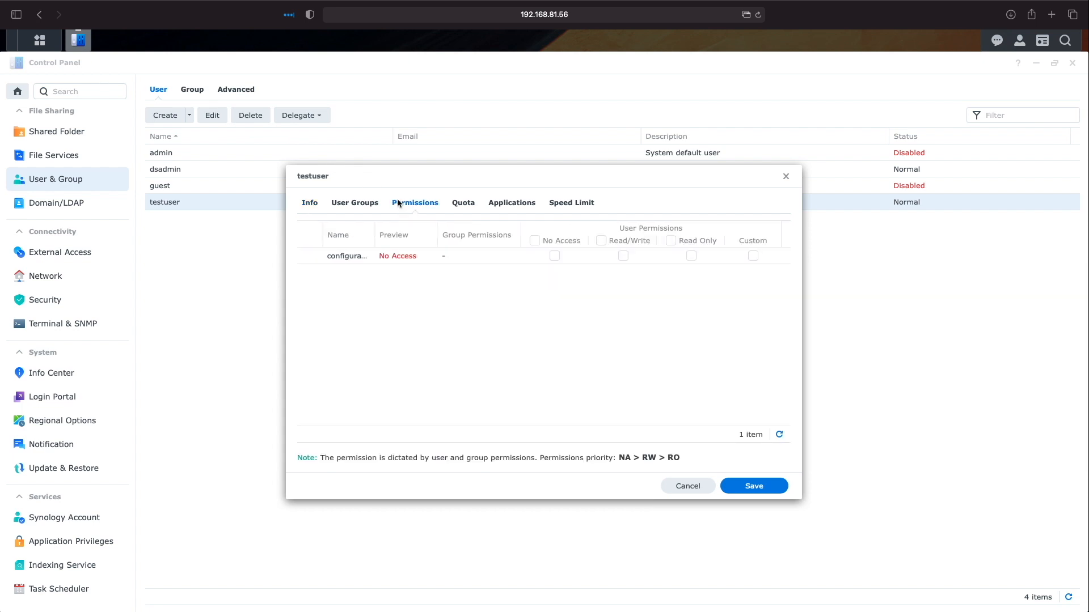